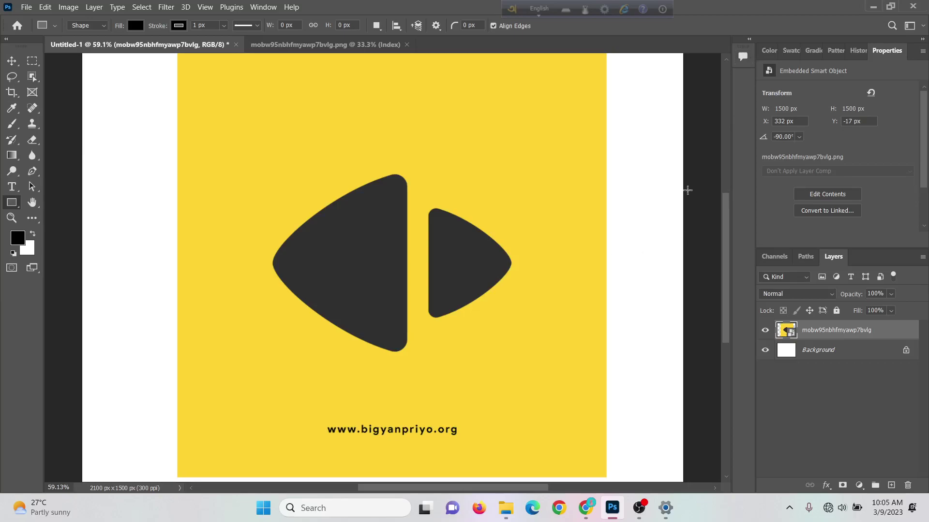
- Add two new empty layers above the logo image layer
left_click(892, 485)
left_click(892, 485)
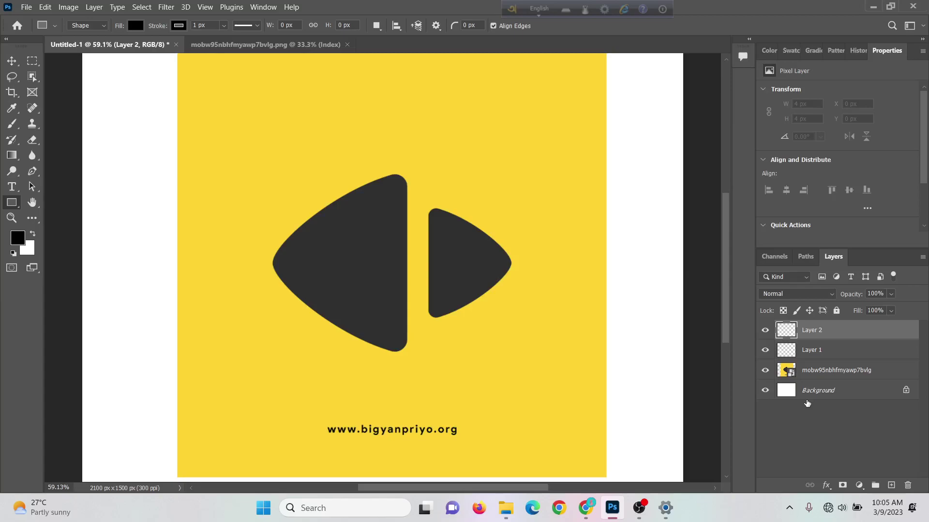
left_click(25, 7)
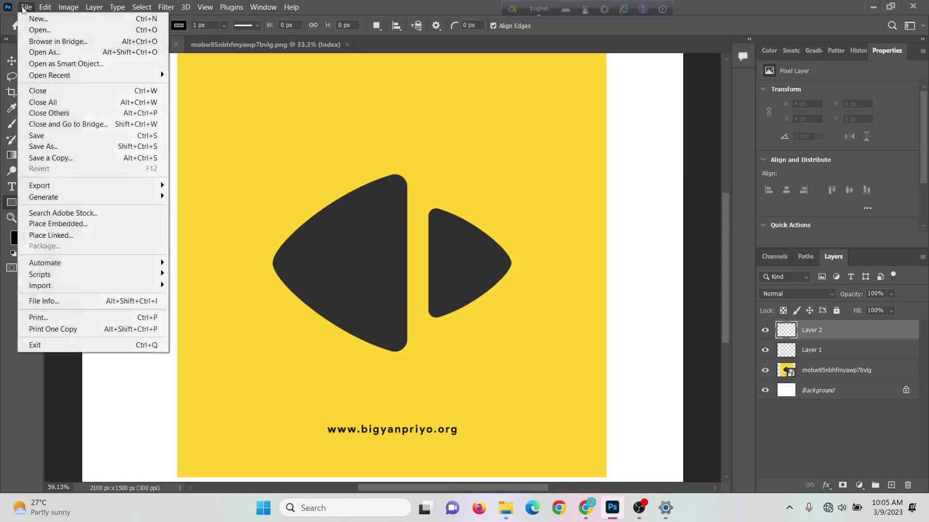
left_click(59, 152)
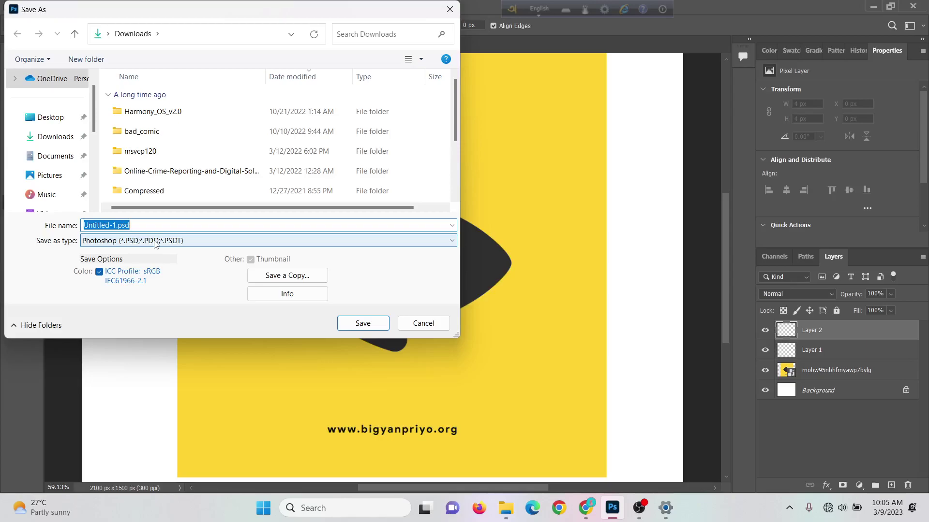
left_click(156, 243)
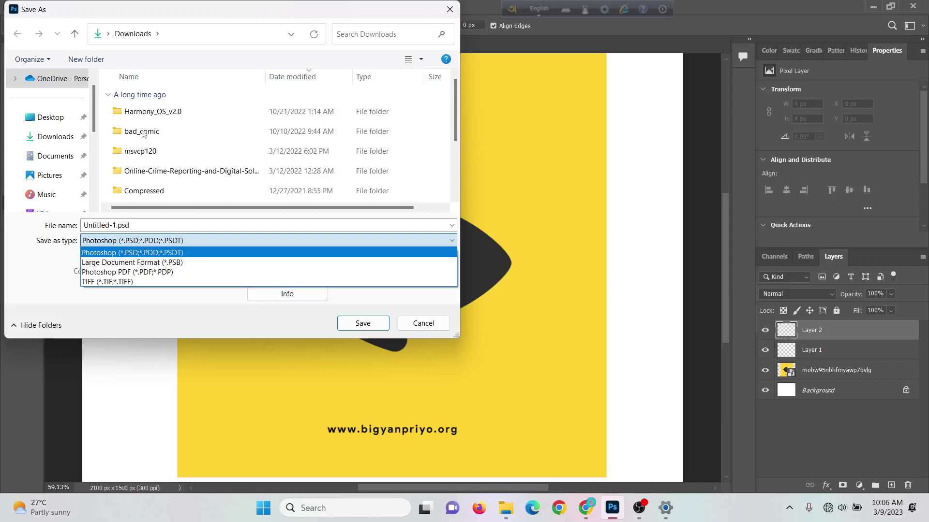
left_click(421, 332)
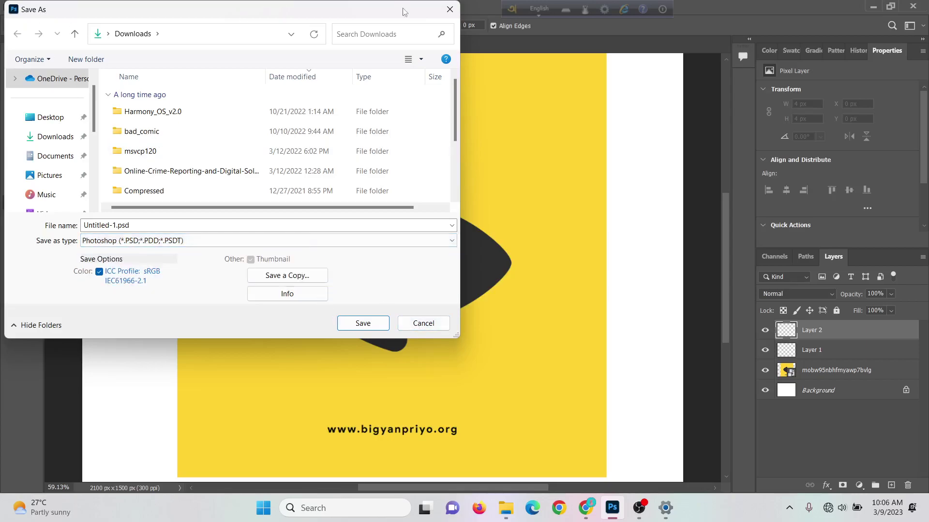
left_click(419, 325)
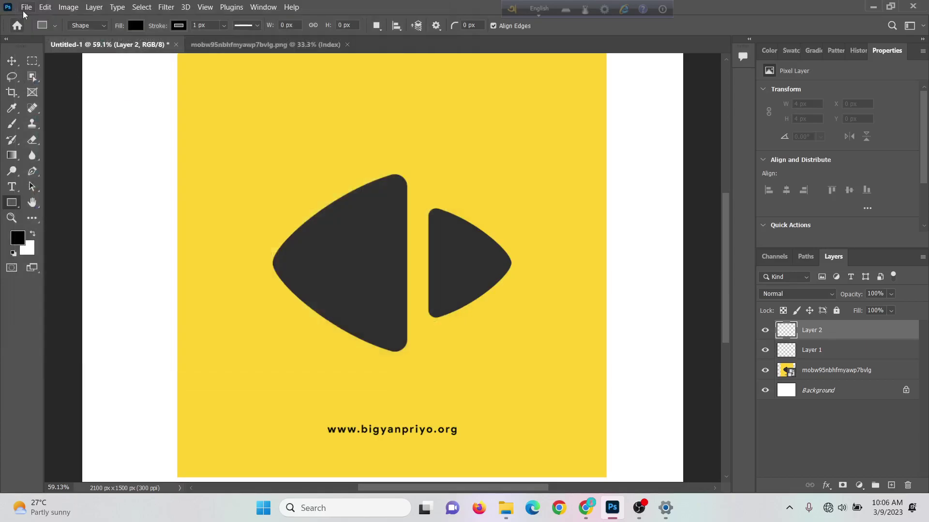
- Start saving the document under a new name and create and open a folder named logo on New Volume (D:)
left_click(24, 8)
left_click(46, 147)
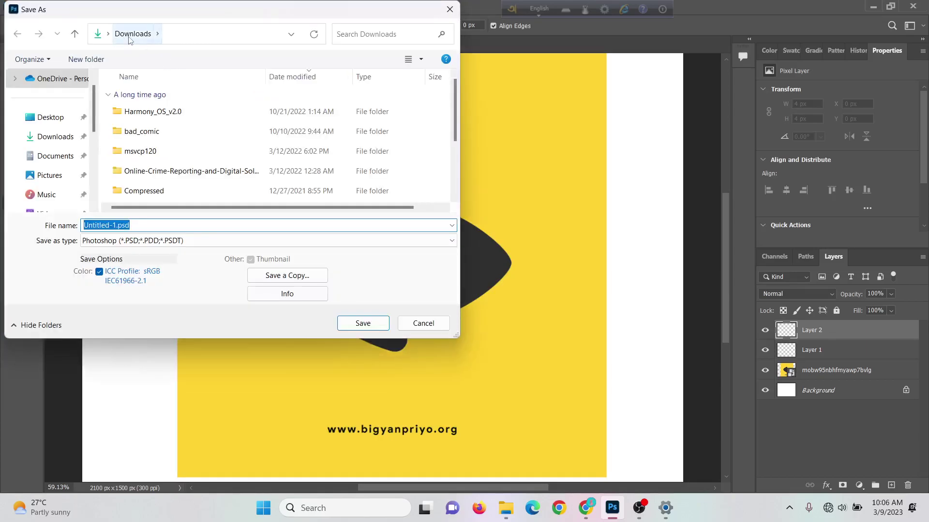
scroll(54, 141, "down", 4)
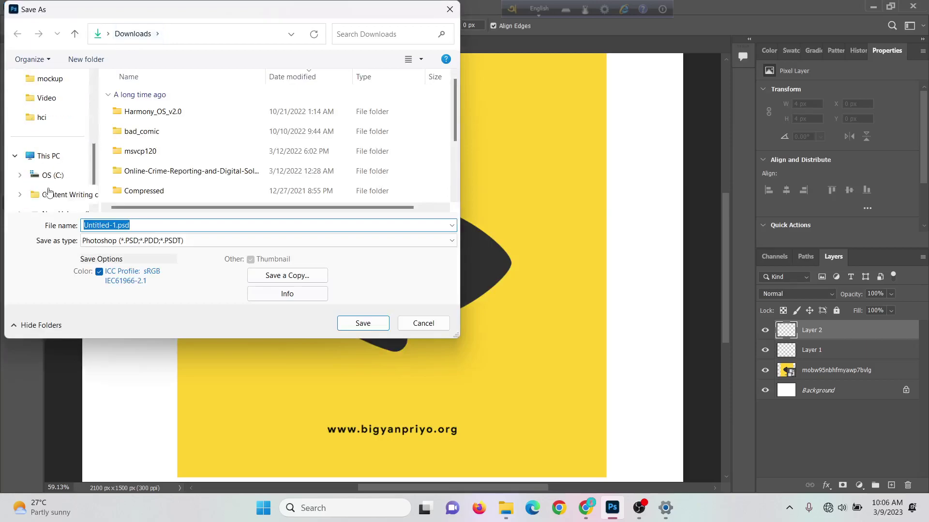
left_click(44, 156)
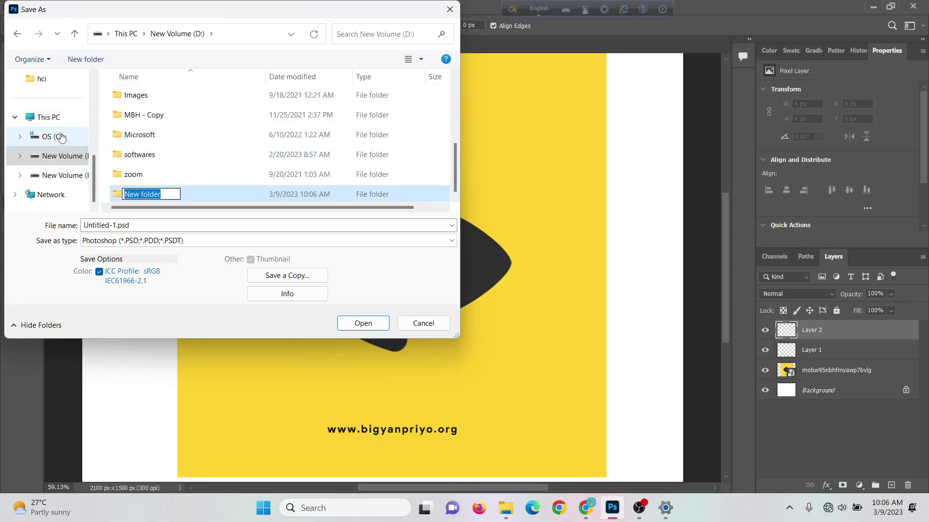
type("logo")
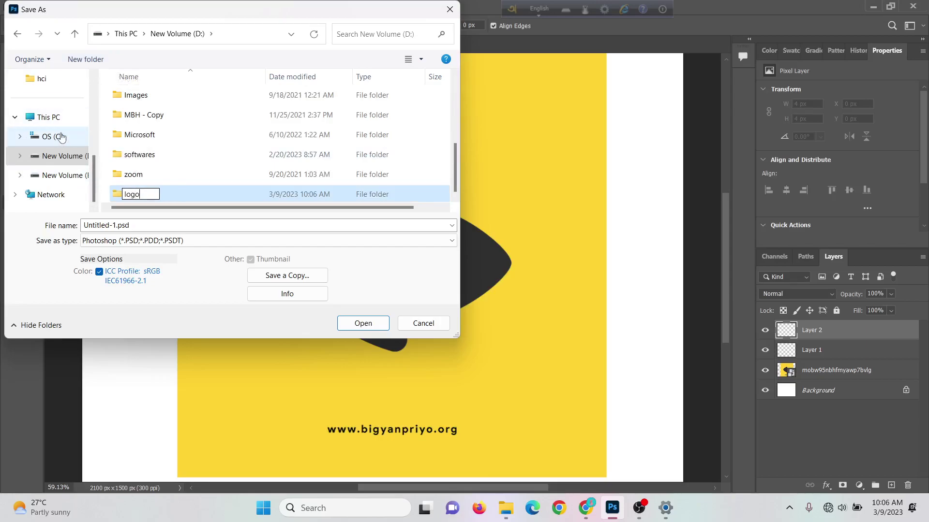
left_click(173, 194)
double_click(173, 194)
- Name the file Bigyanpriyo logo.psd and save it in Photoshop format with Maximize Compatibility enabled
left_click(114, 226)
left_click(115, 226)
left_click_drag(114, 225, 65, 230)
type("Bigyan")
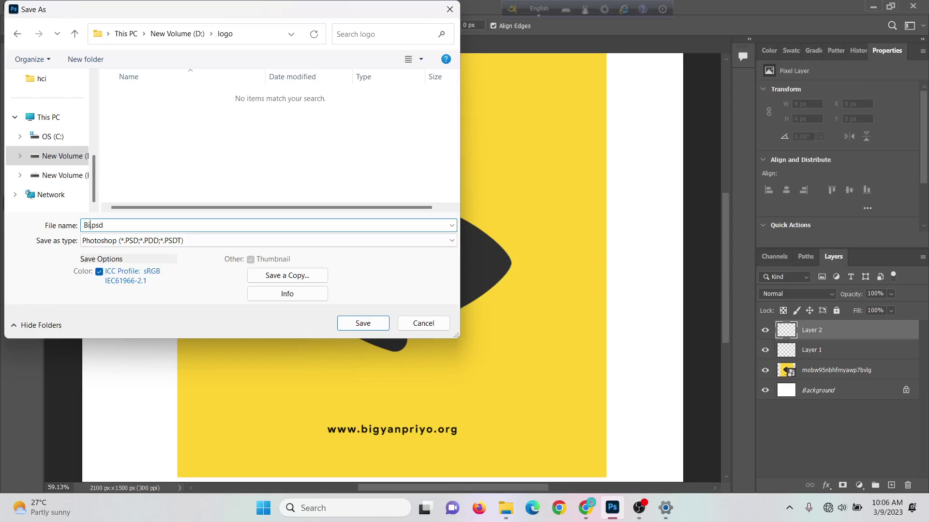
type("priyo logo")
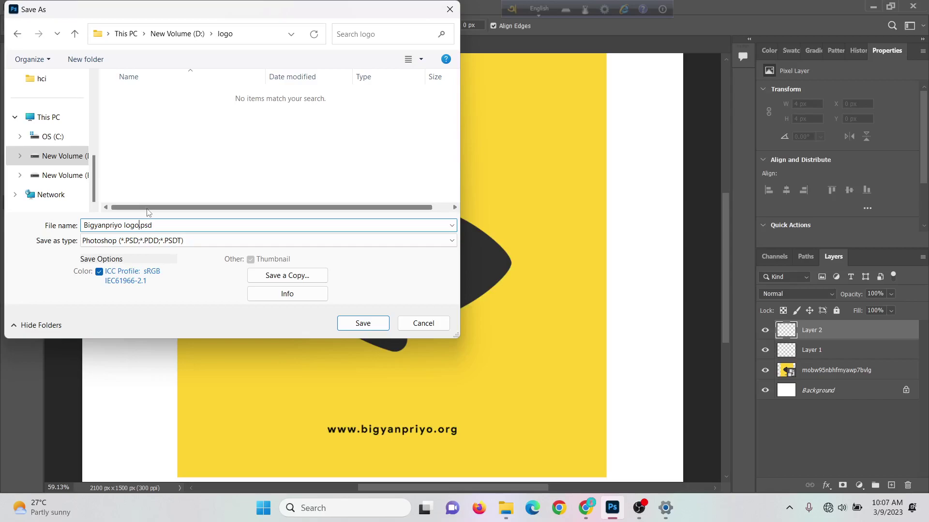
left_click(363, 323)
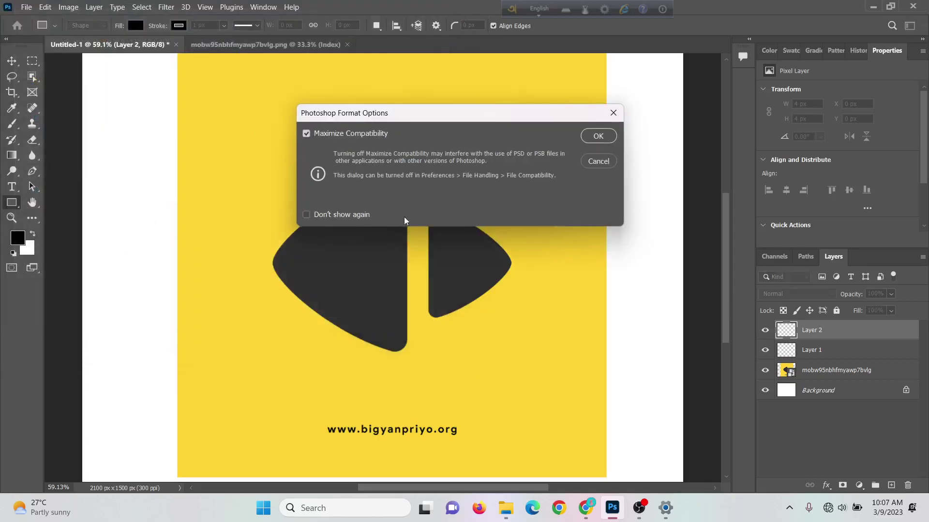
left_click(598, 137)
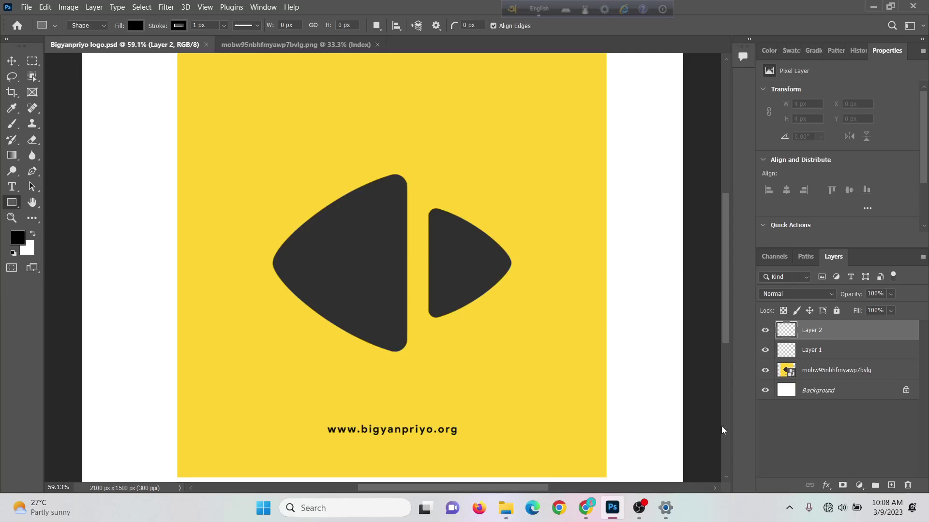
left_click(65, 8)
mouse_move(43, 5)
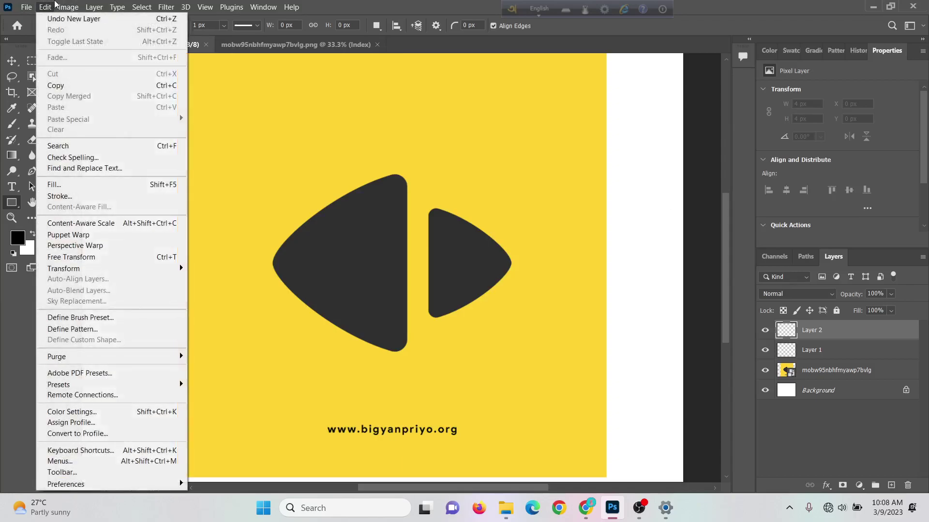
left_click(60, 5)
left_click(45, 7)
key("Escape")
left_click(68, 7)
mouse_move(94, 7)
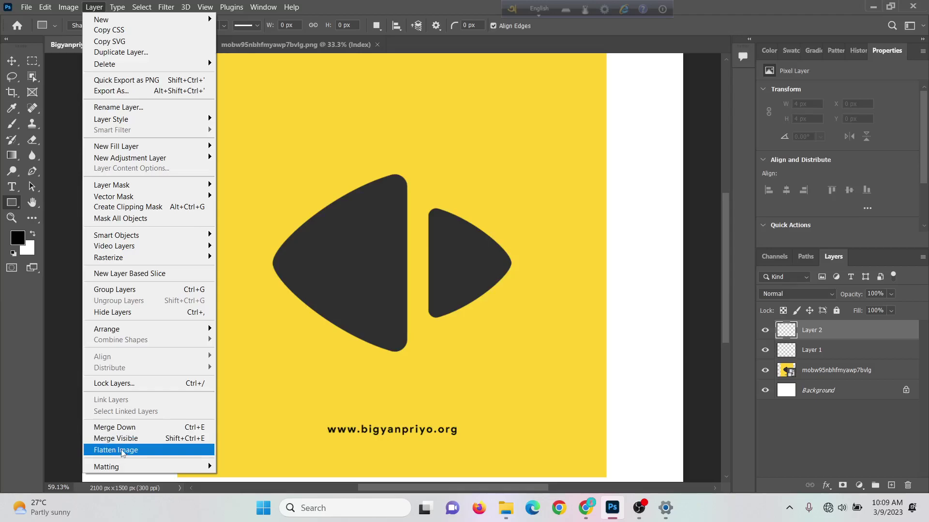
left_click(605, 327)
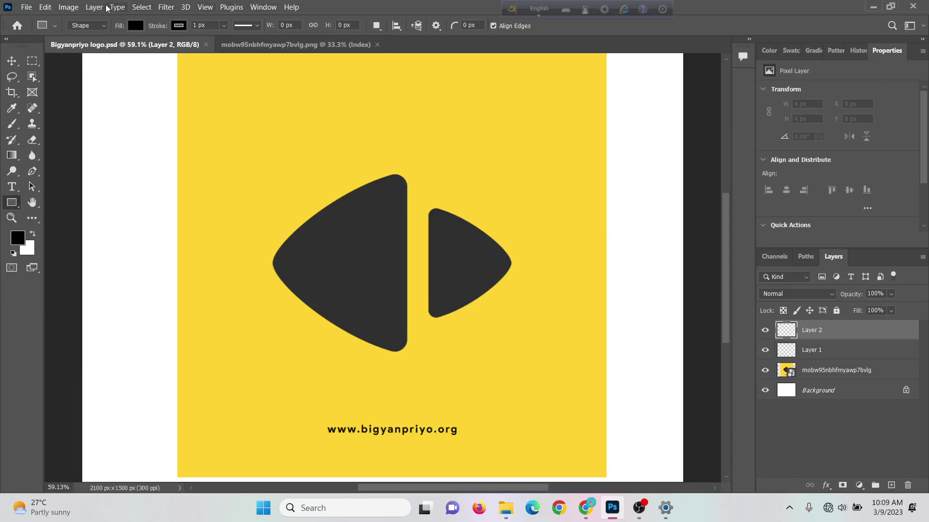
- Flatten the image so all layers merge into the Background
left_click(94, 7)
left_click(117, 7)
left_click(94, 6)
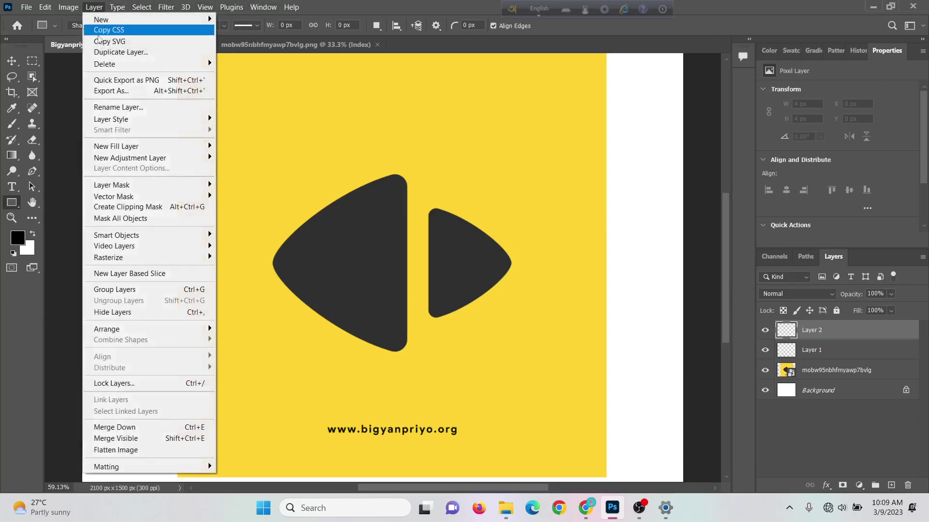
left_click(112, 450)
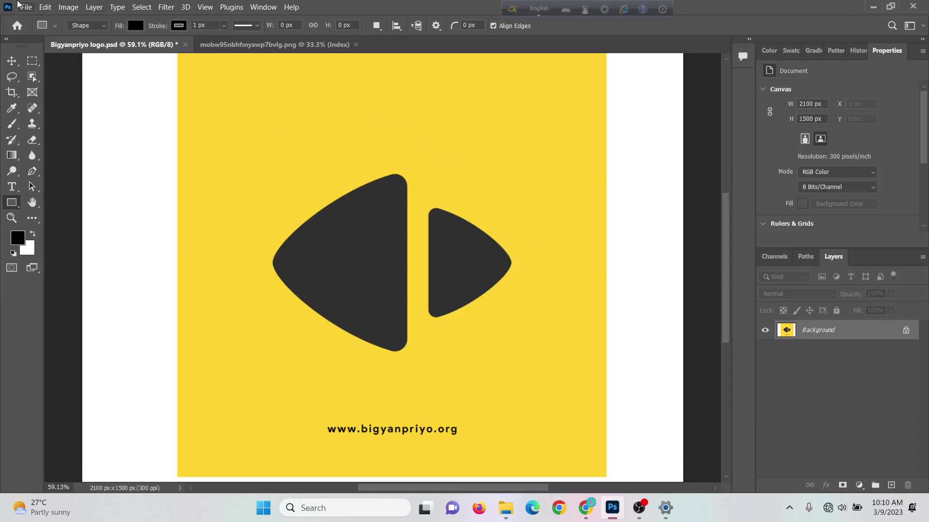
- Open the Export As settings for the flattened logo and set the file format to JPG
left_click(23, 7)
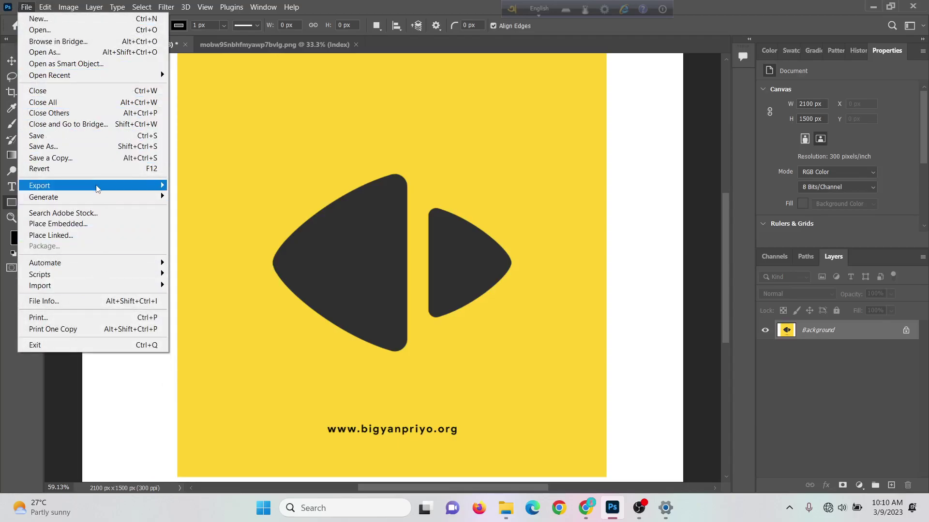
mouse_move(99, 188)
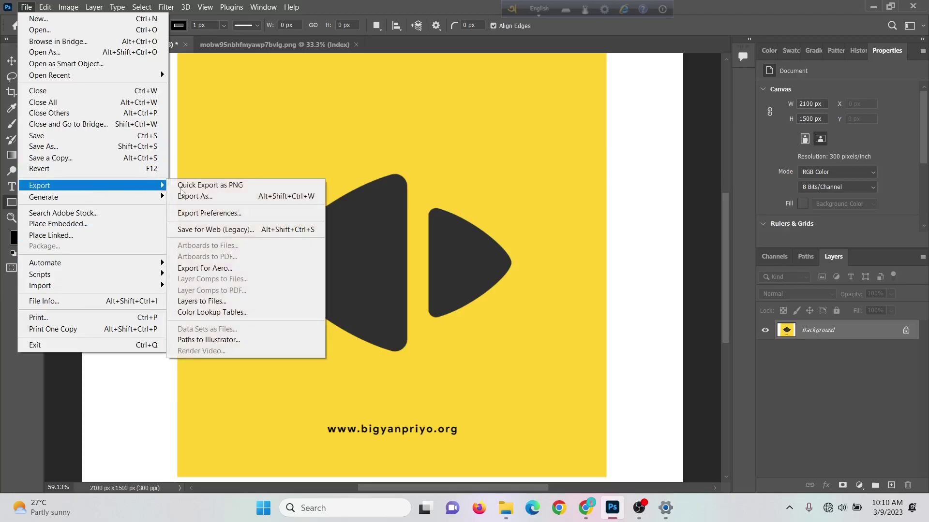
left_click(229, 196)
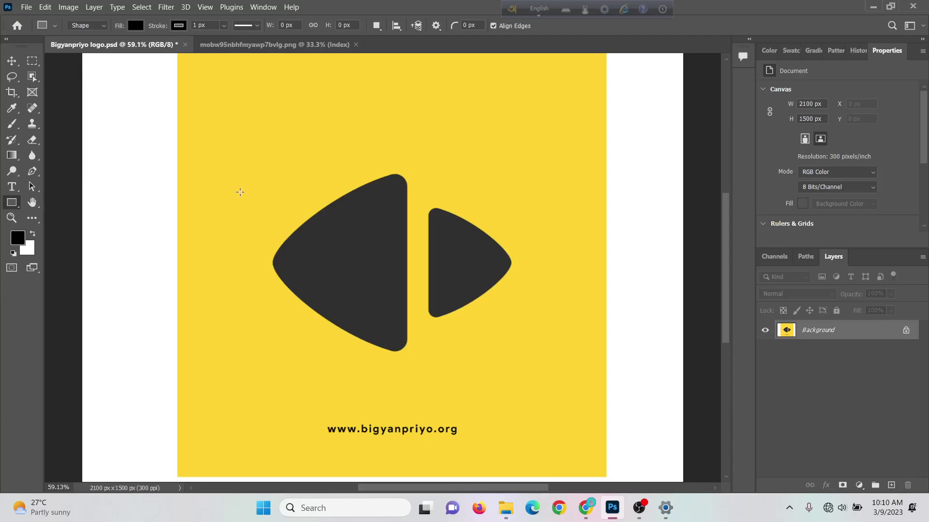
scroll(362, 224, "down", 1)
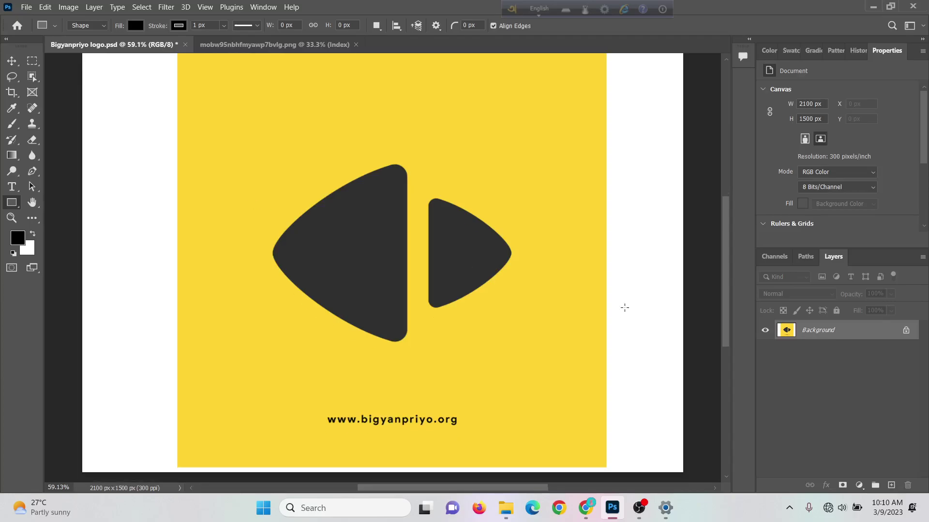
scroll(622, 304, "up", 2)
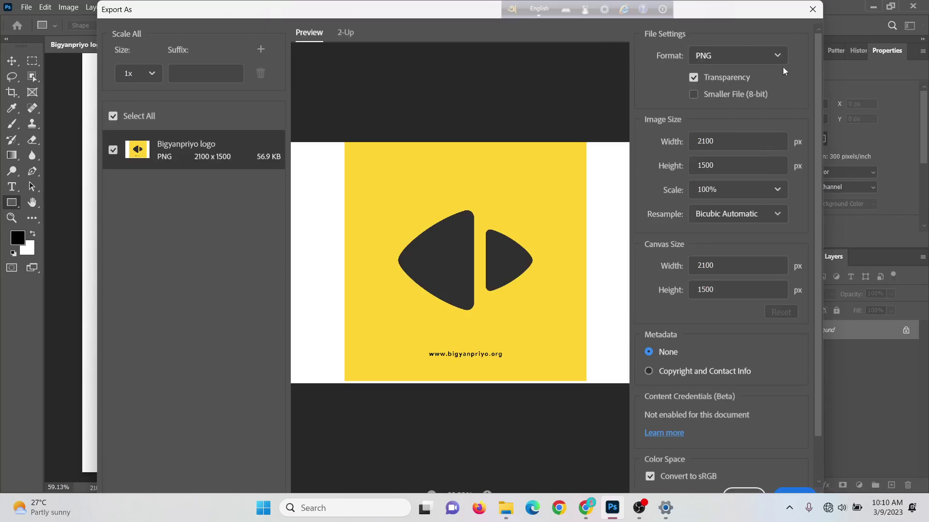
left_click(778, 56)
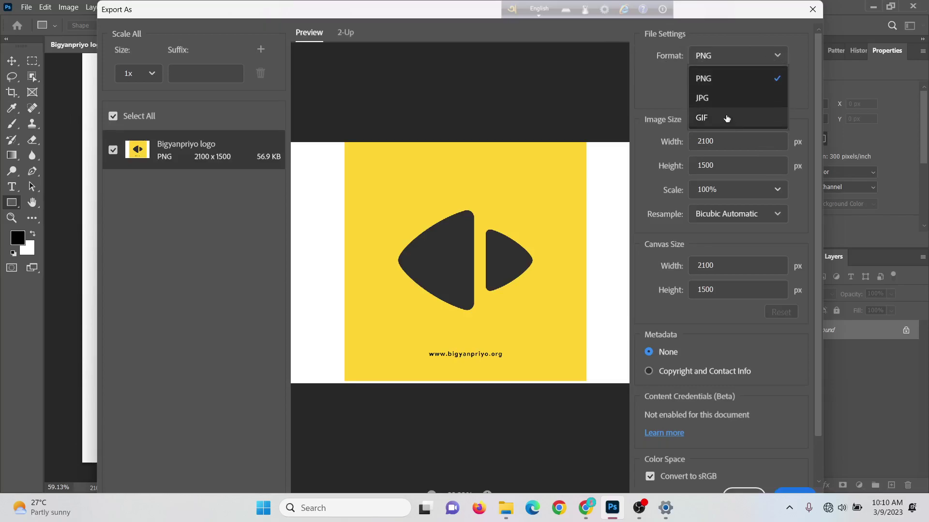
left_click(720, 82)
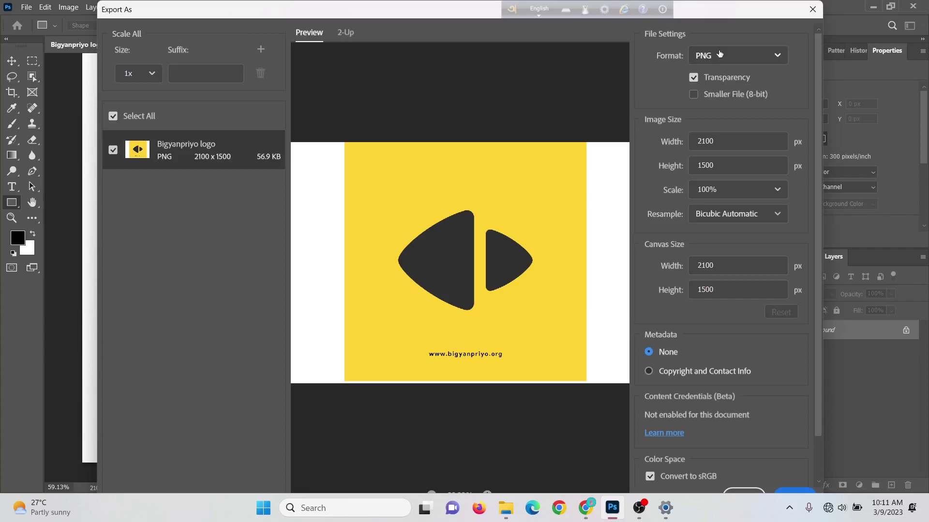
left_click(708, 56)
left_click(713, 92)
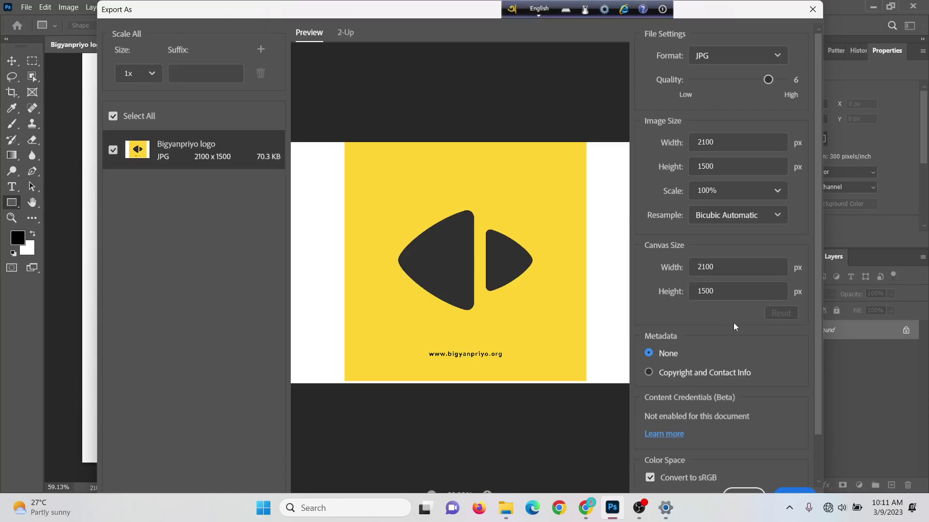
- Move and shrink the Export As dialog so it fits on screen, and shift the preview towards the logo's centre
scroll(742, 384, "down", 1)
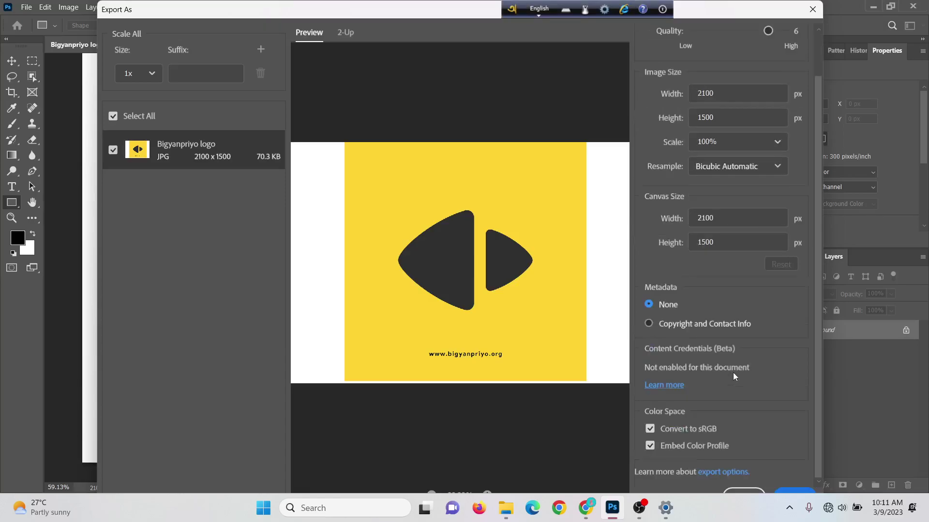
left_click_drag(327, 10, 293, 10)
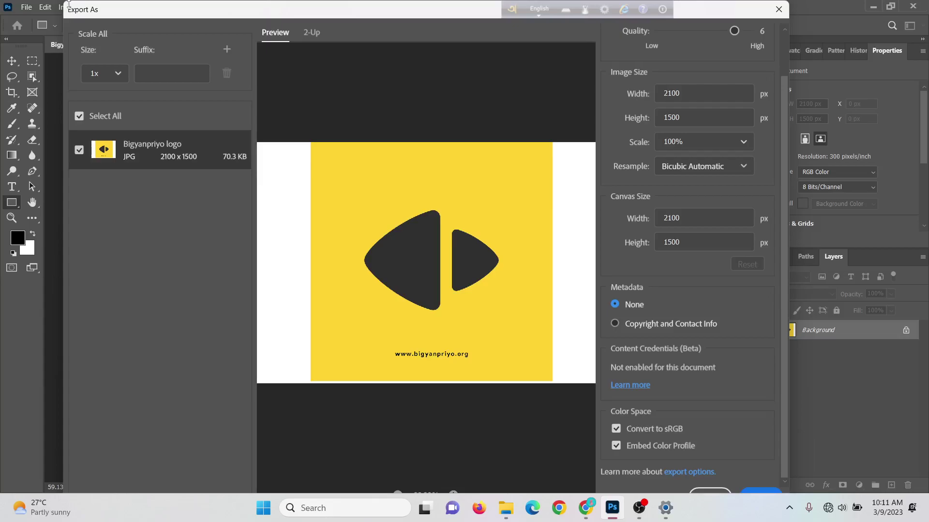
left_click_drag(255, 18, 279, 52)
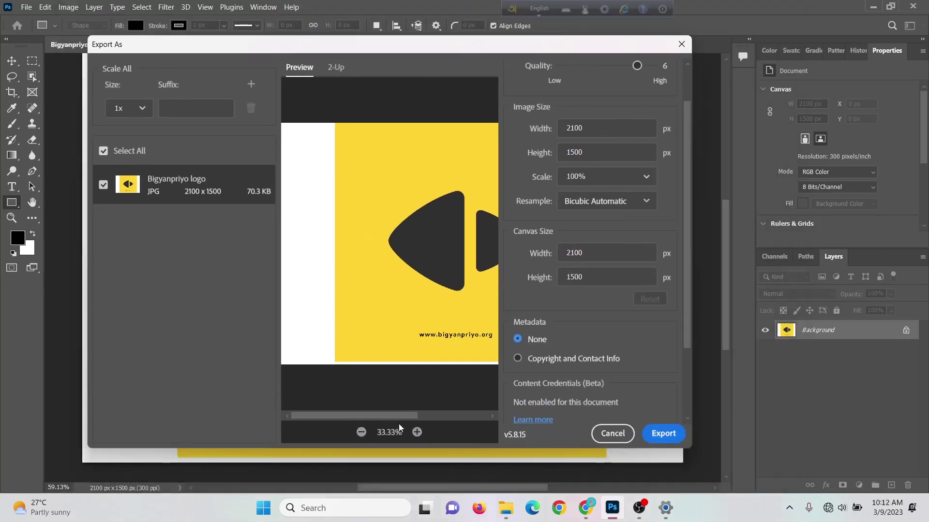
left_click_drag(400, 415, 429, 415)
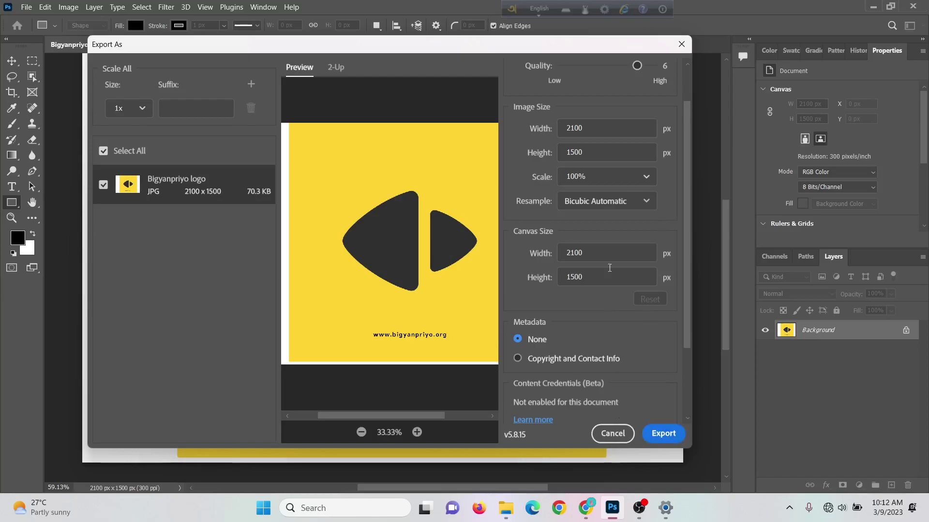
- Review the available resampling methods, file formats and the JPG quality setting for the export
left_click(633, 206)
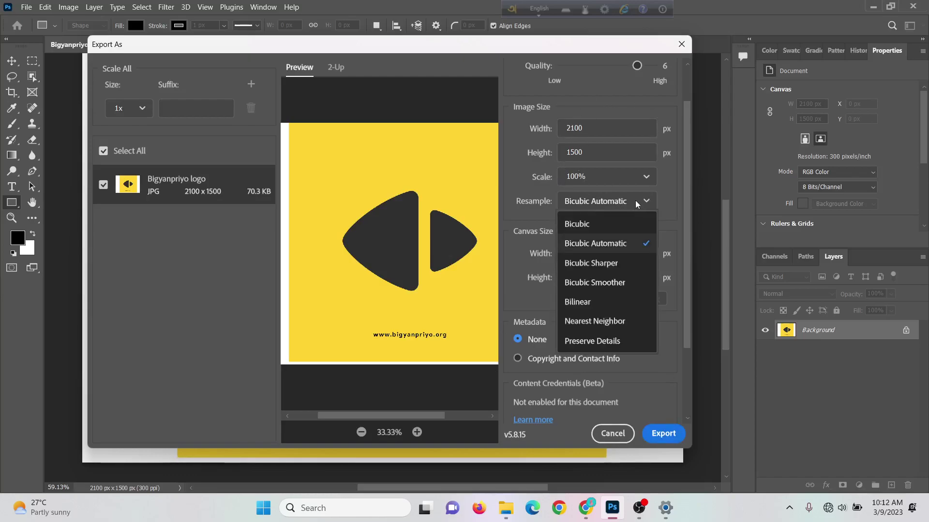
left_click(636, 204)
scroll(638, 100, "up", 2)
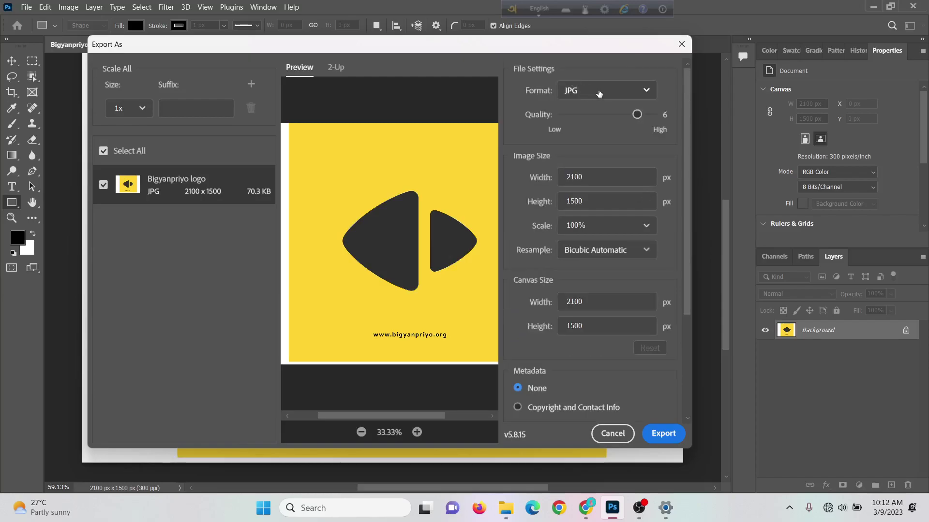
left_click(601, 93)
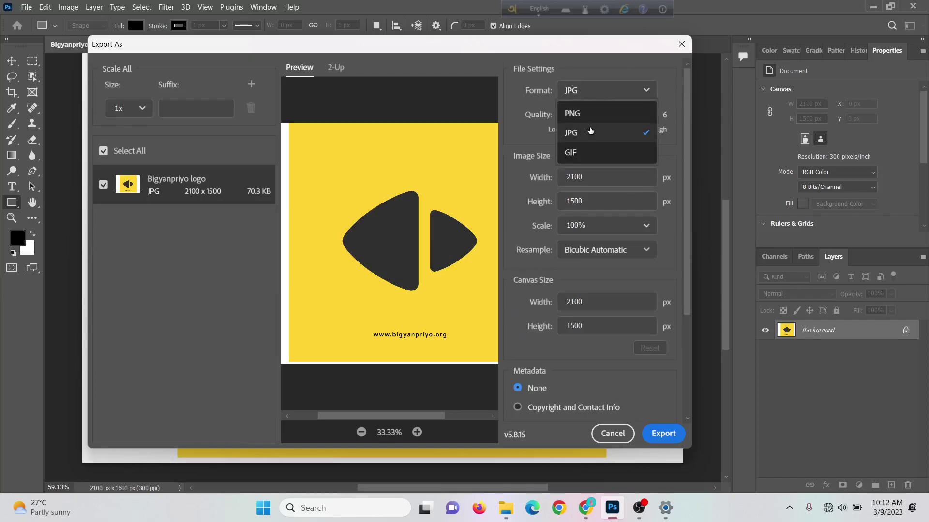
left_click(522, 116)
mouse_move(637, 114)
left_mouse_down()
mouse_move(659, 114)
mouse_move(637, 115)
left_mouse_up()
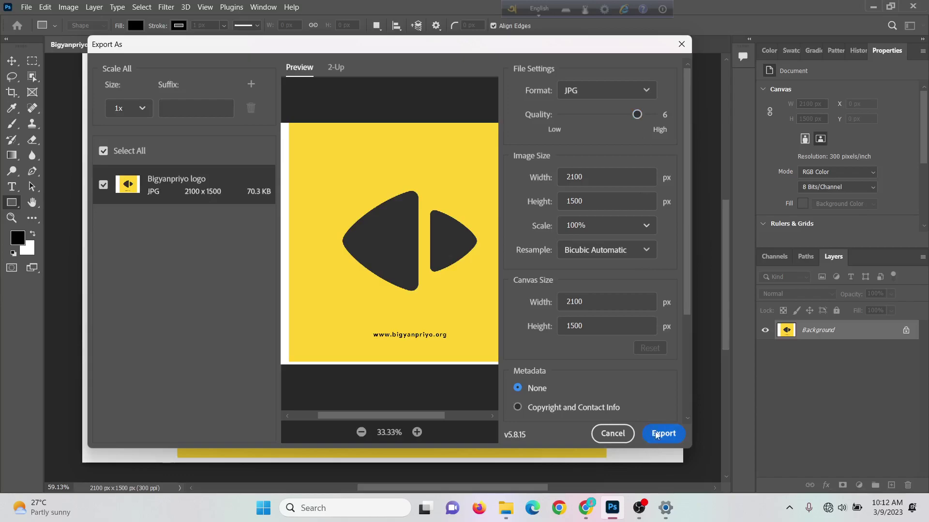
- Export the flattened logo as Bigyanpriyo logo.jpg into the logo folder on drive D
left_click(656, 434)
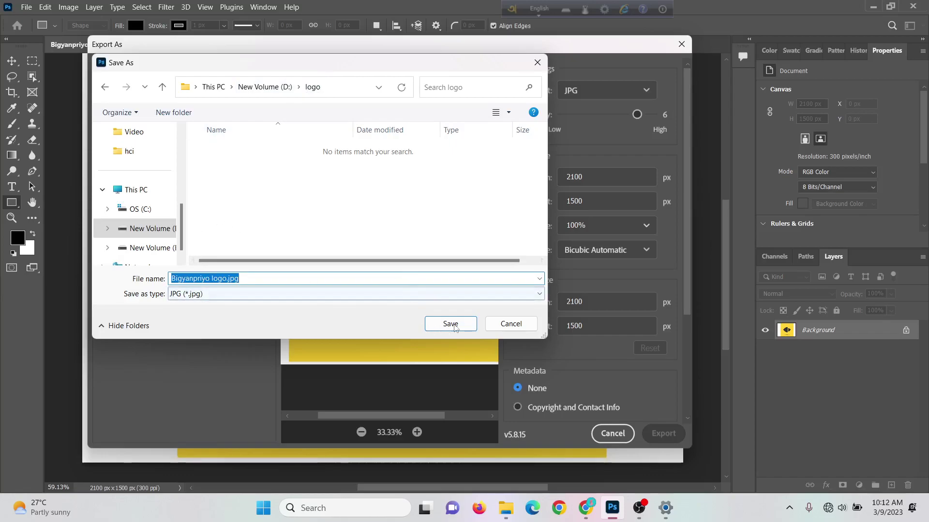
left_click(449, 322)
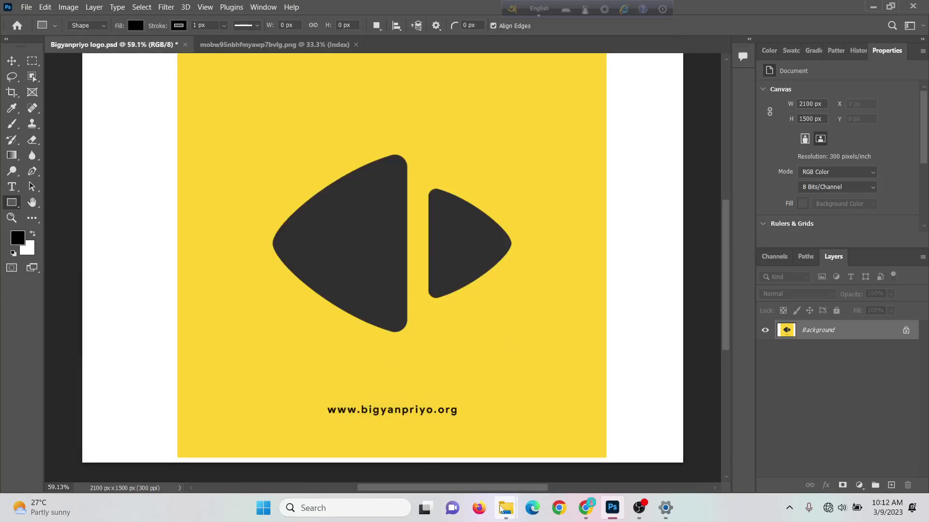
- Switch to File Explorer and open the logo folder on New Volume (D:)
mouse_move(503, 508)
left_click(481, 445)
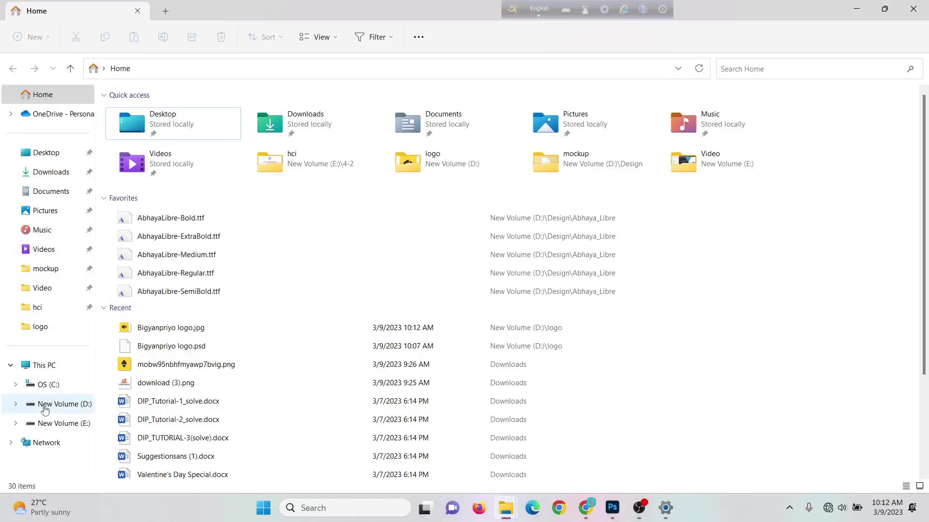
left_click(60, 402)
left_click(138, 291)
double_click(139, 291)
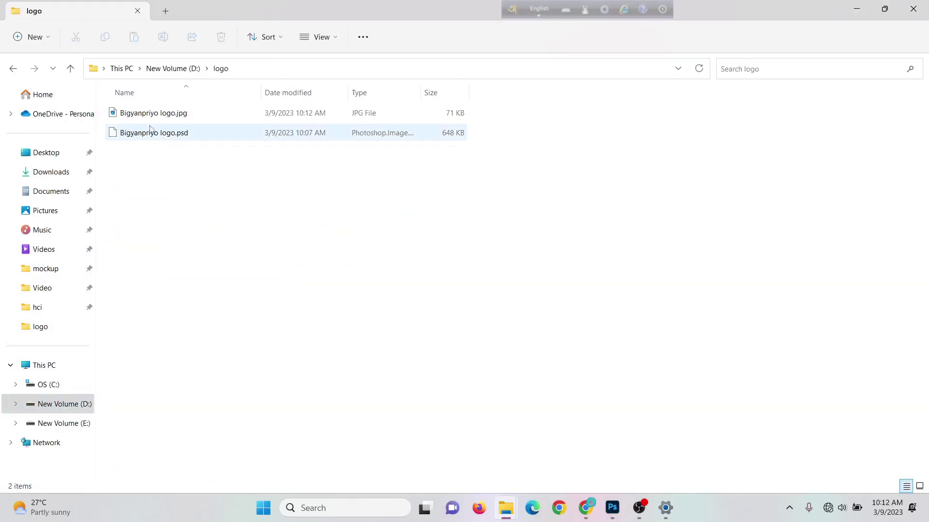
- View the exported Bigyanpriyo logo.jpg in the image viewer, then close the viewer
double_click(204, 120)
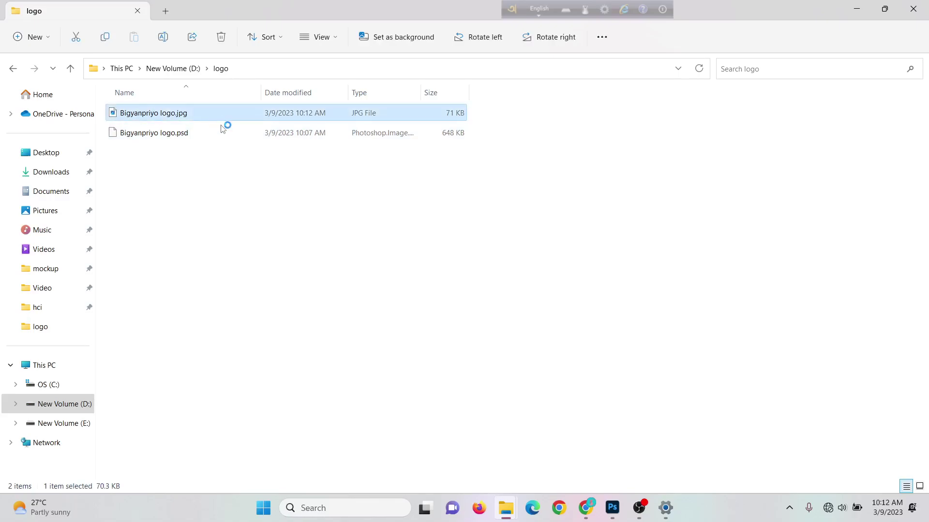
key("shift+F10")
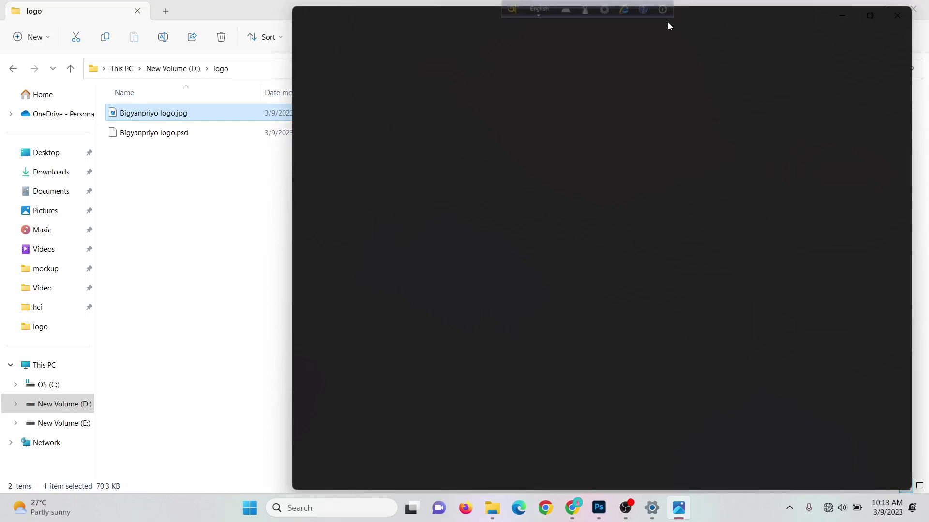
left_click_drag(681, 21, 516, 18)
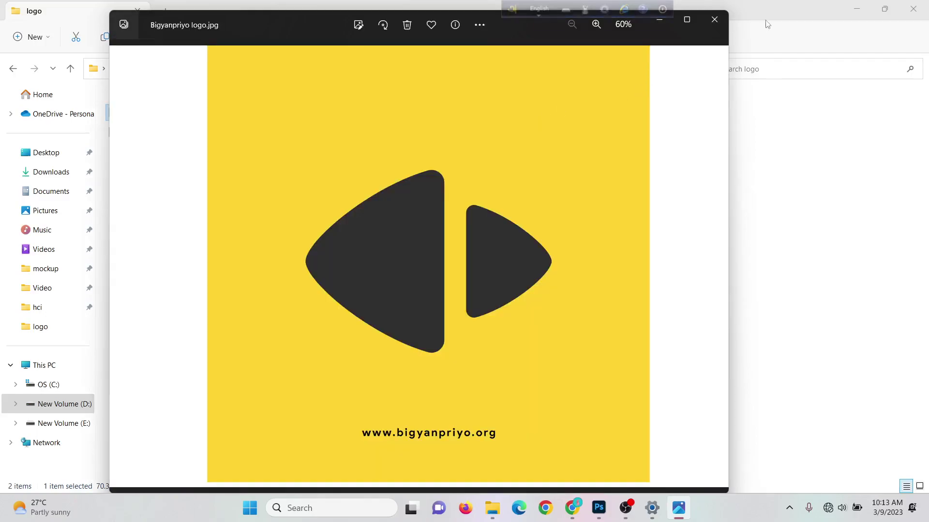
left_click(719, 19)
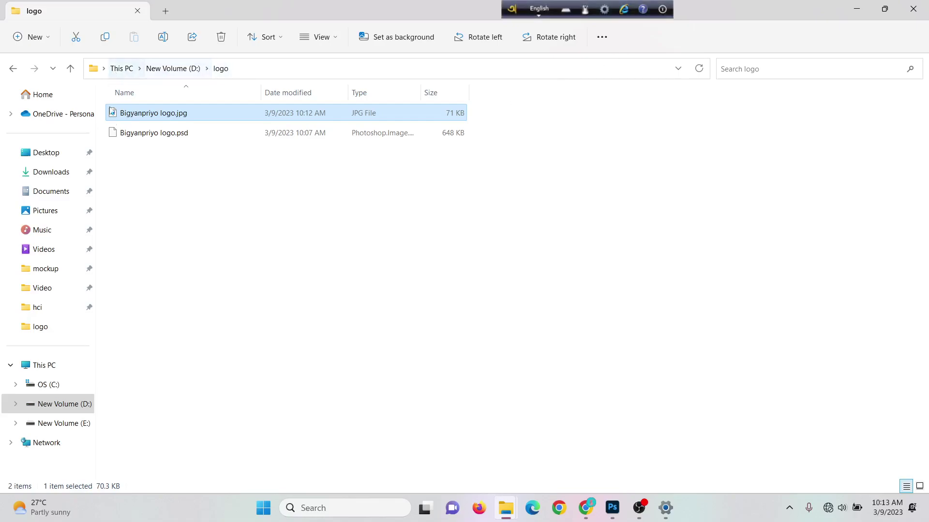
- Try to open Bigyanpriyo logo.psd from the folder, looking through the available apps for a suitable program
left_click(165, 132)
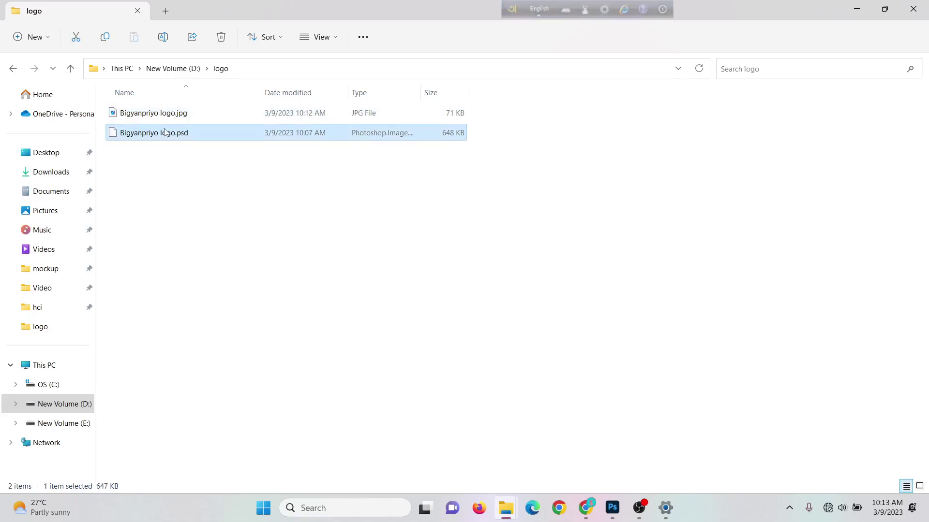
double_click(182, 132)
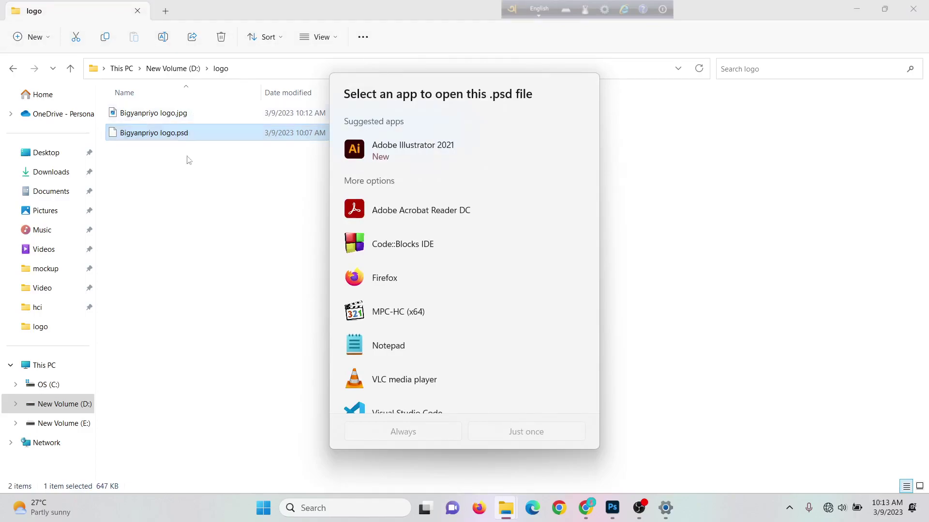
scroll(457, 339, "down", 5)
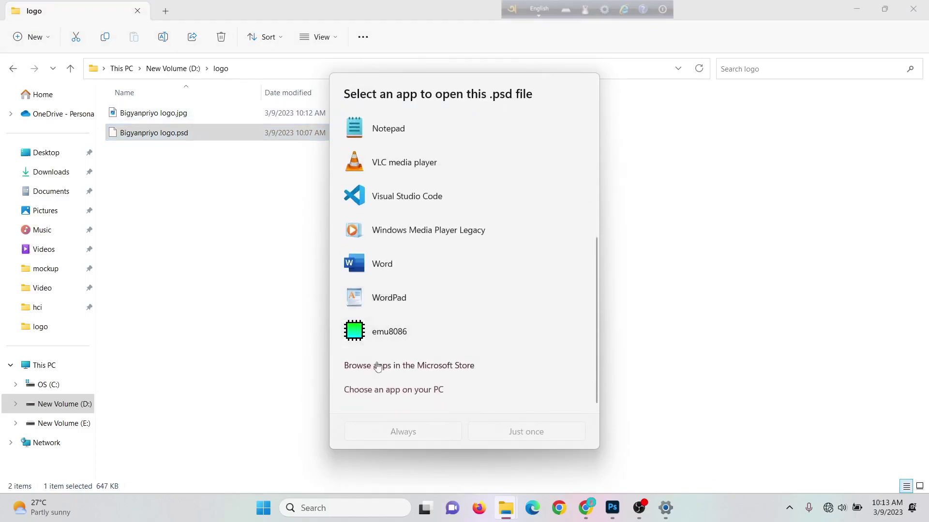
scroll(435, 294, "up", 5)
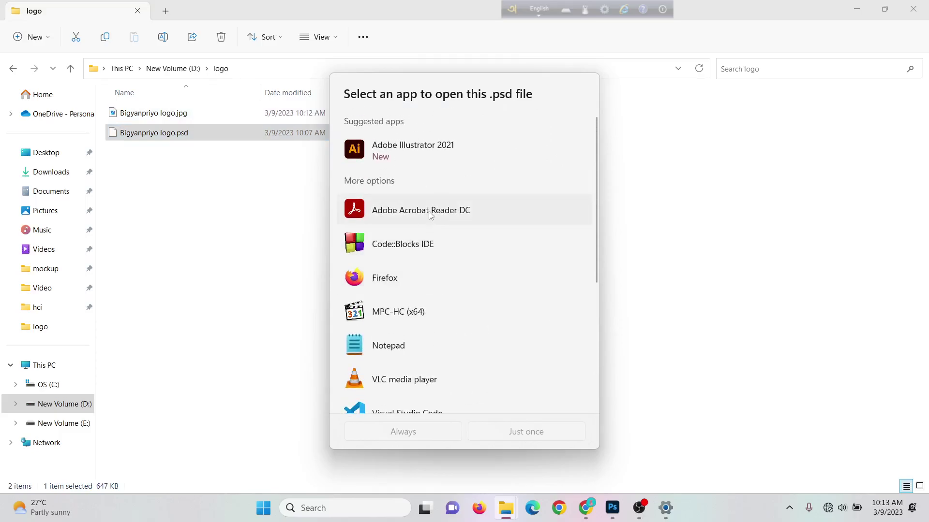
scroll(402, 378, "down", 5)
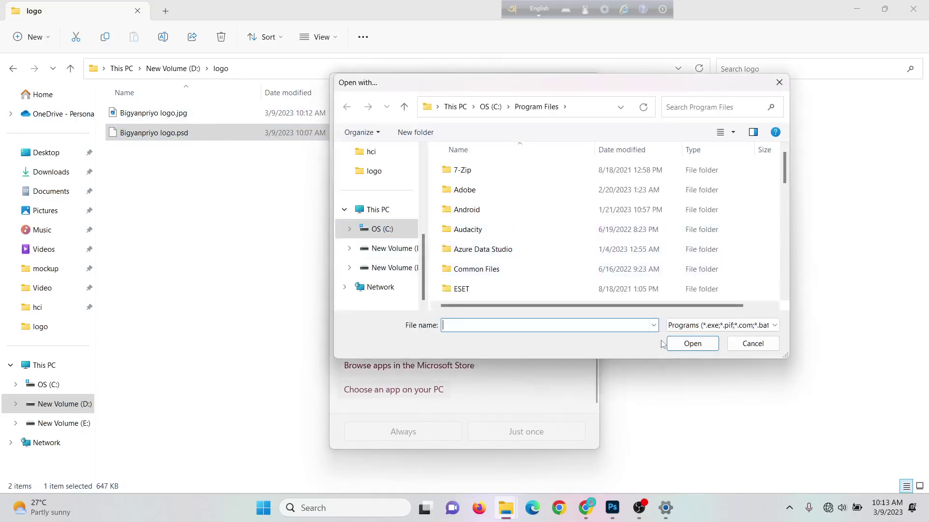
left_click(752, 343)
scroll(421, 318, "up", 2)
scroll(426, 372, "down", 2)
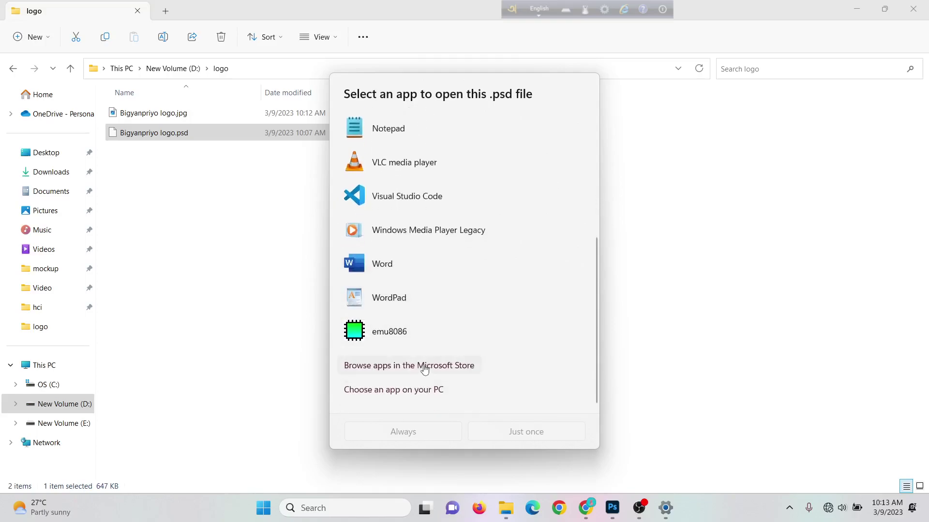
left_click(424, 367)
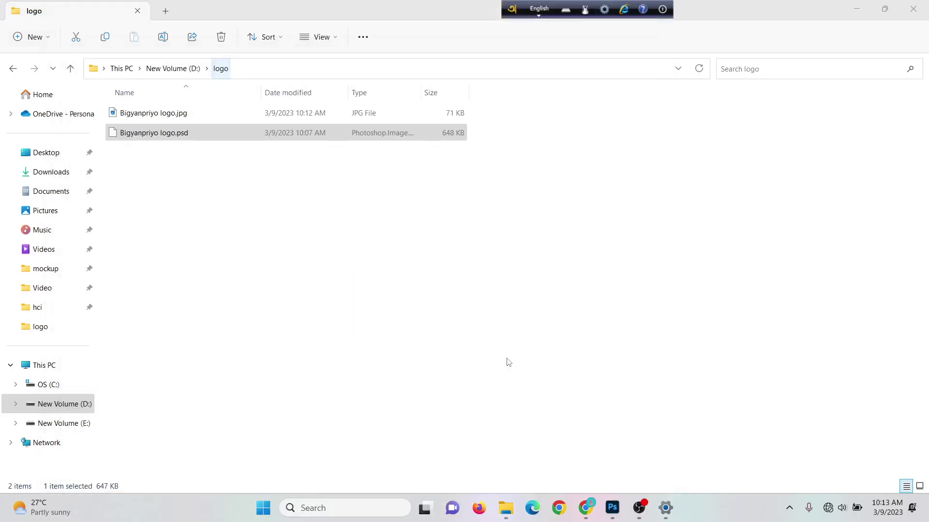
- Switch back to Photoshop and view the flattened logo document, dismissing any new rectangle without creating it
left_click(608, 509)
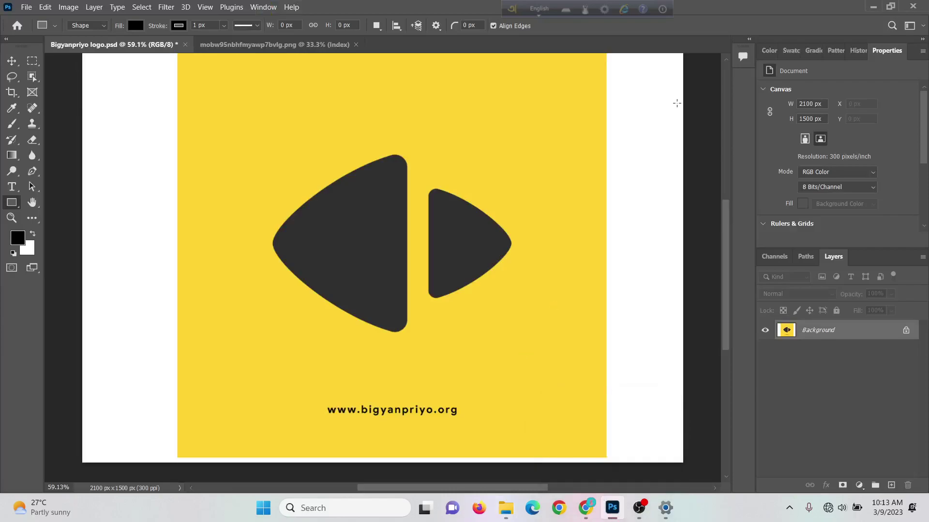
left_click(257, 120)
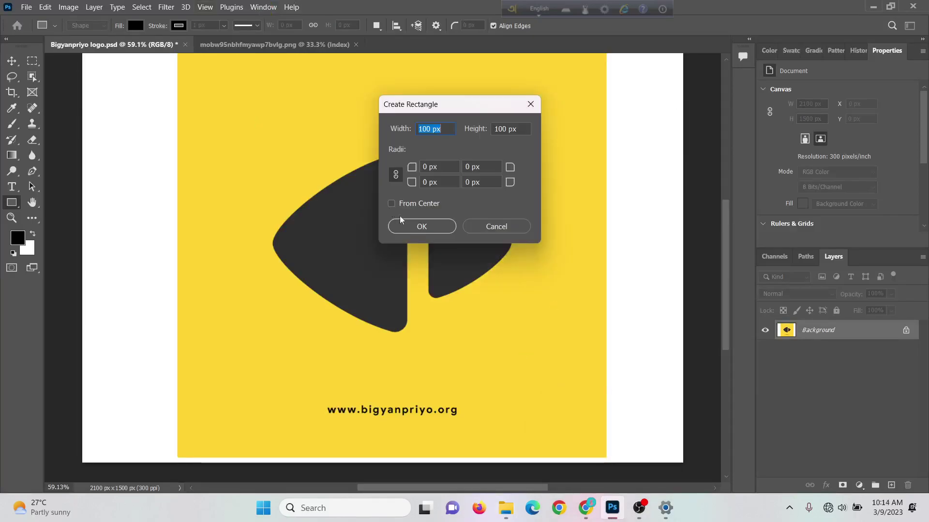
left_click(483, 227)
scroll(310, 300, "up", 1)
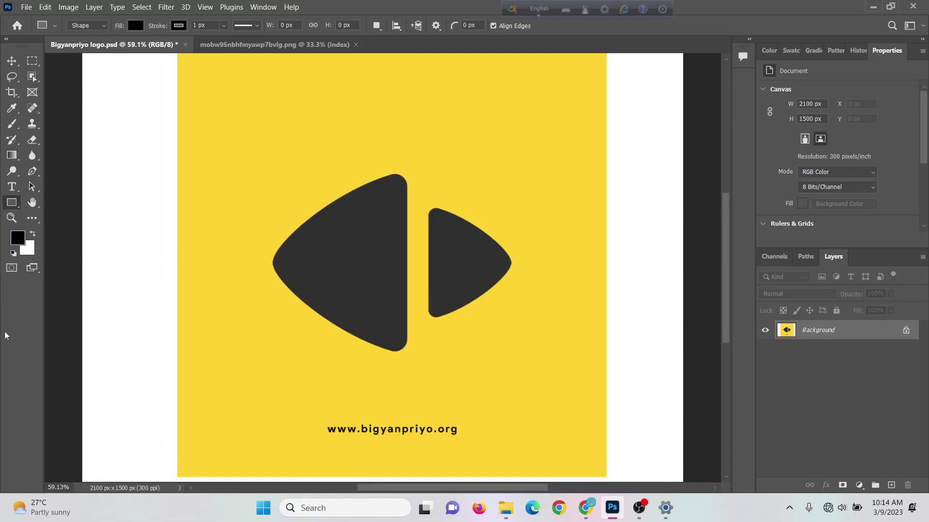
left_click(639, 508)
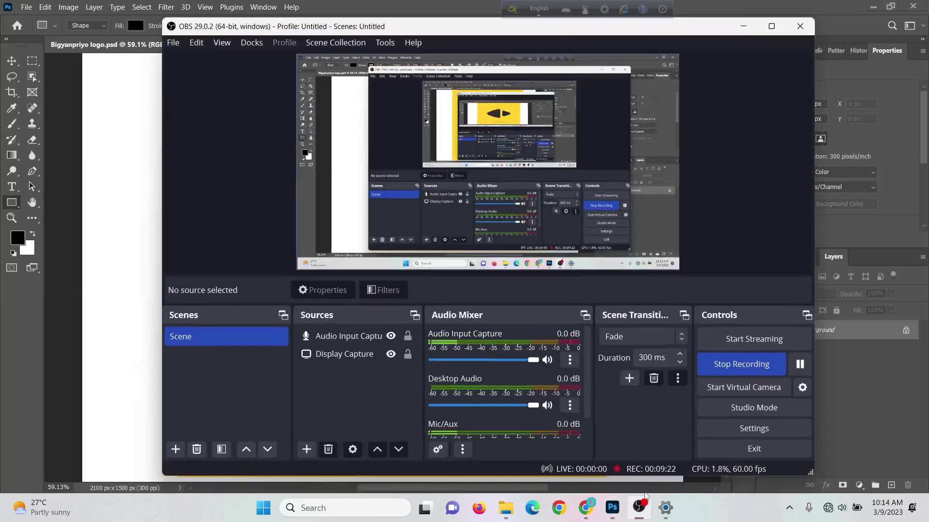